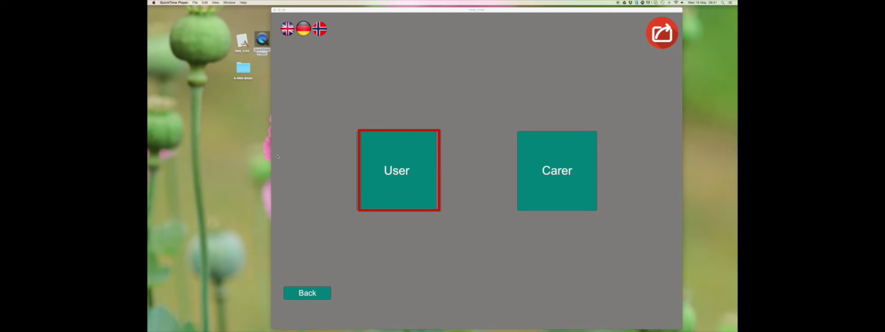
Enter the user area, select the School route and start it in Learn mode
click(372, 180)
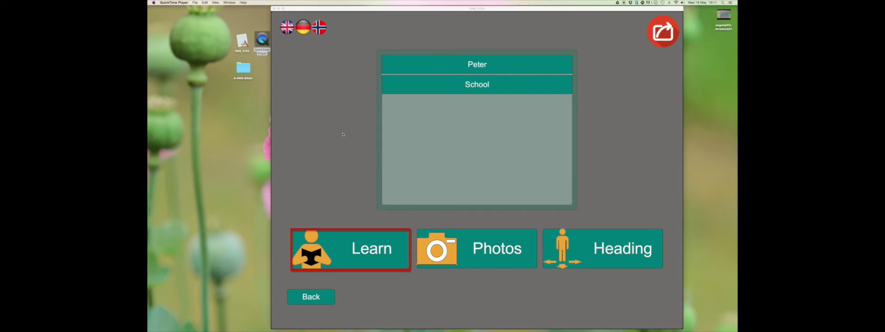
click(342, 134)
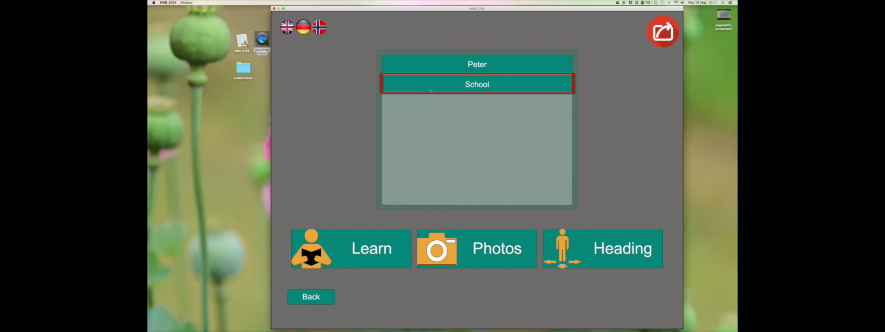
click(430, 91)
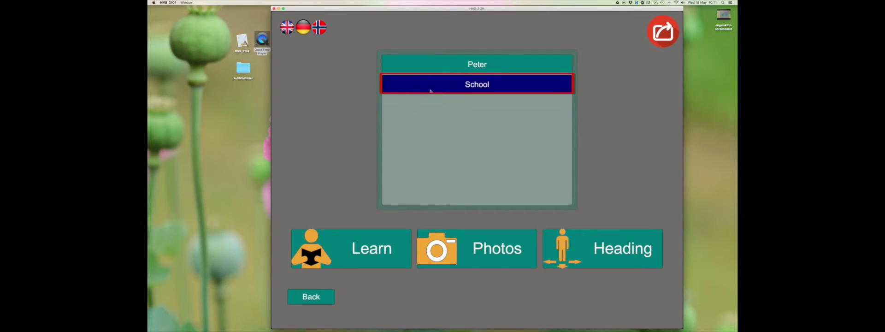
click(349, 238)
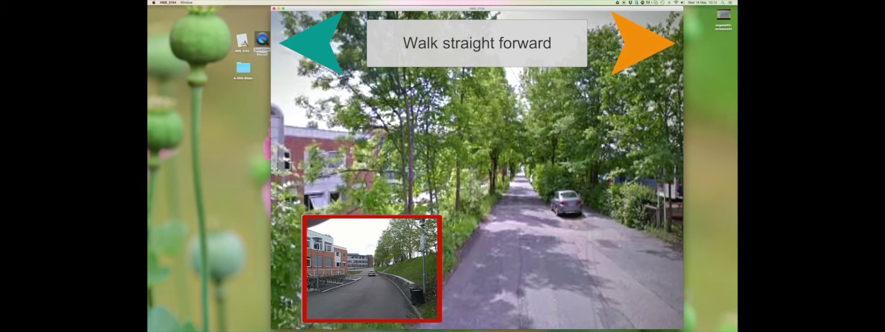
Advance through the School route's walking instructions, one step at a time, until the route is completed
click(649, 49)
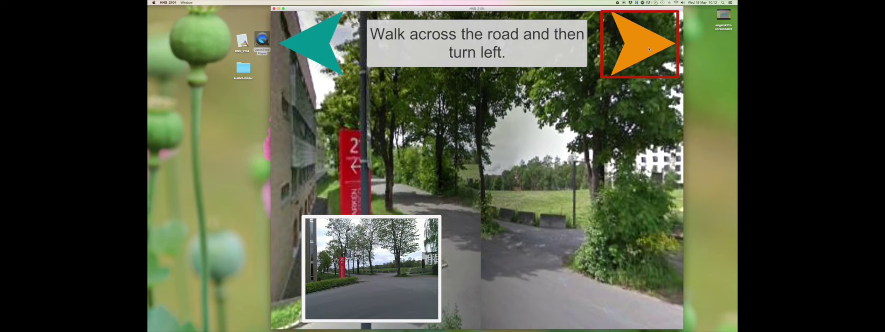
click(649, 49)
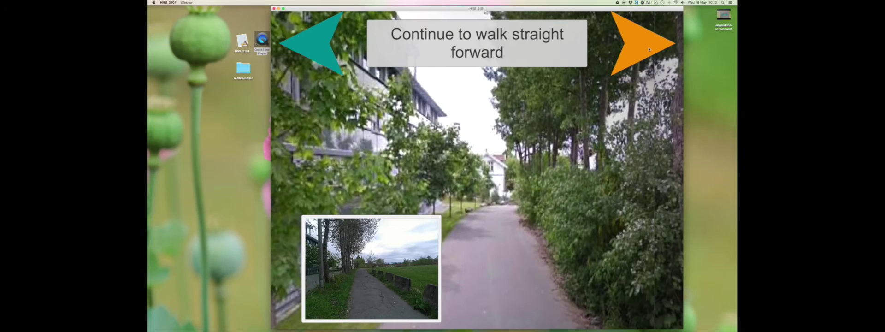
click(650, 49)
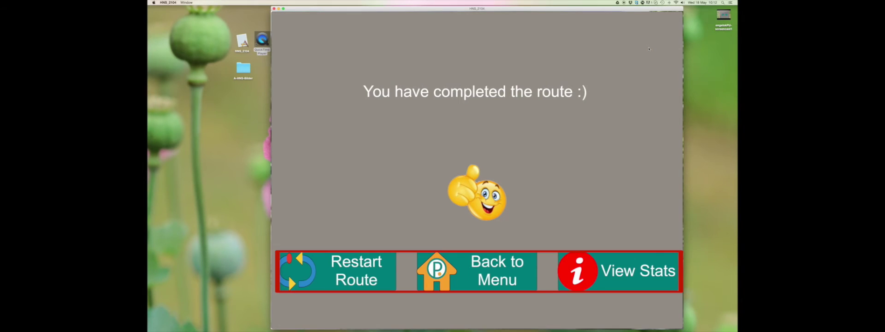
click(649, 49)
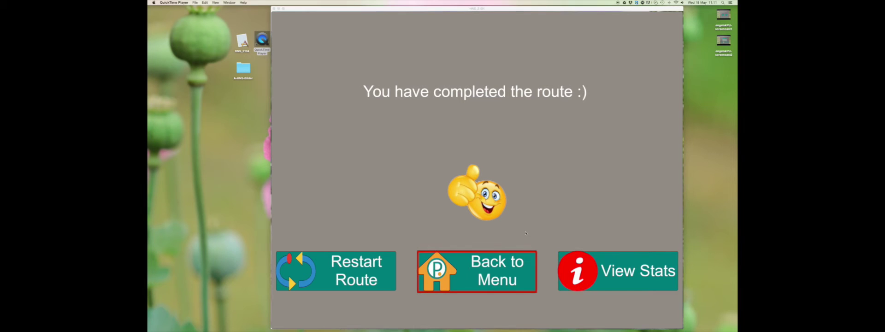
Return to the menu, reopen the user area and start the School route in Photos mode
click(466, 267)
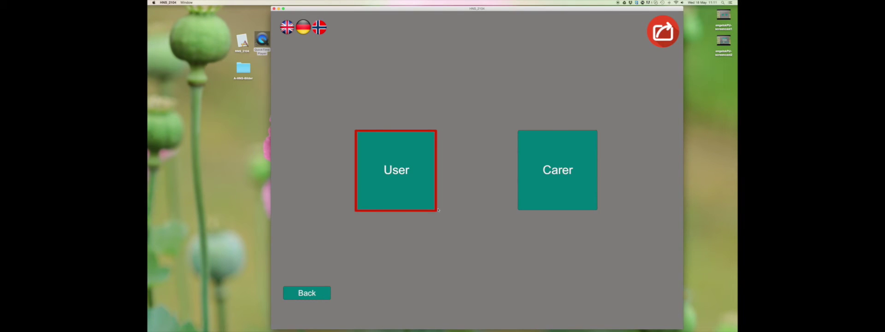
click(414, 194)
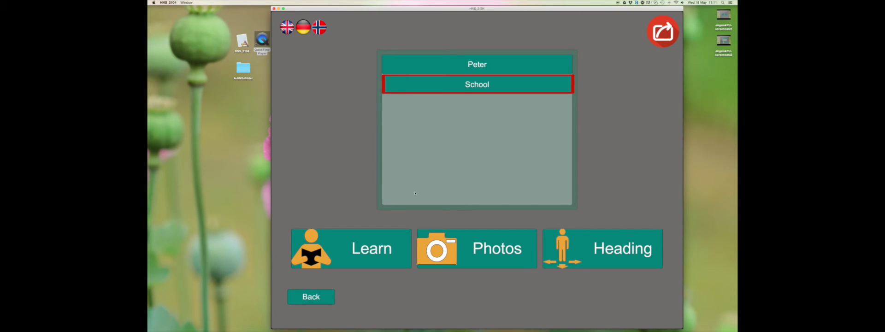
click(454, 88)
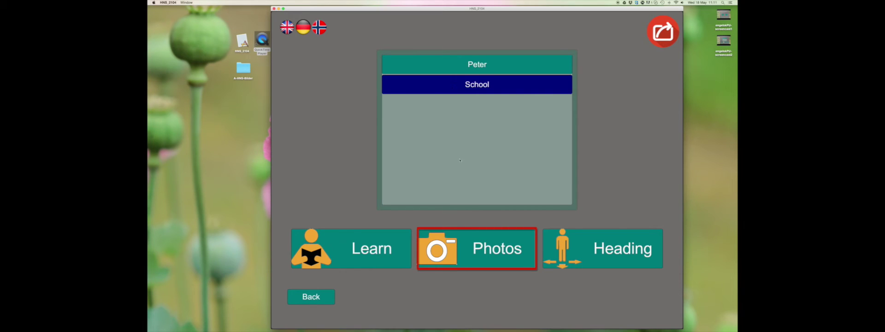
click(480, 241)
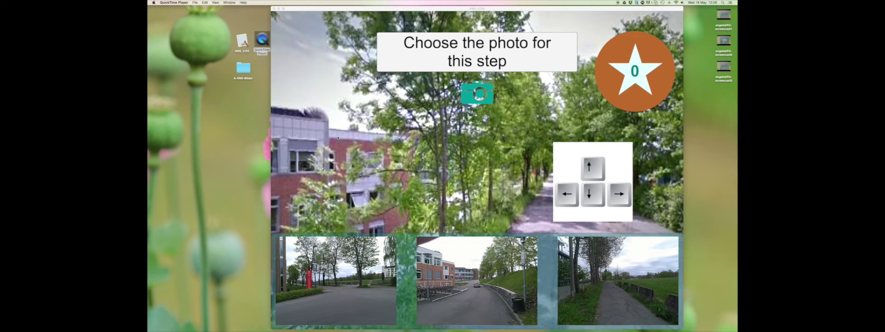
Look around the street view of the first route step and choose the photo that matches it
click(338, 137)
key(Left)
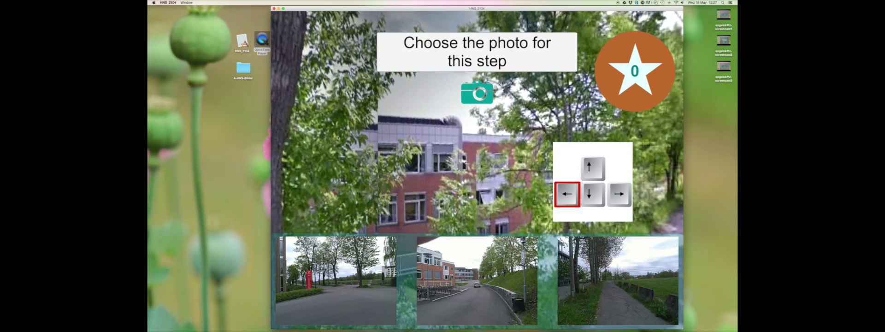
key(Right)
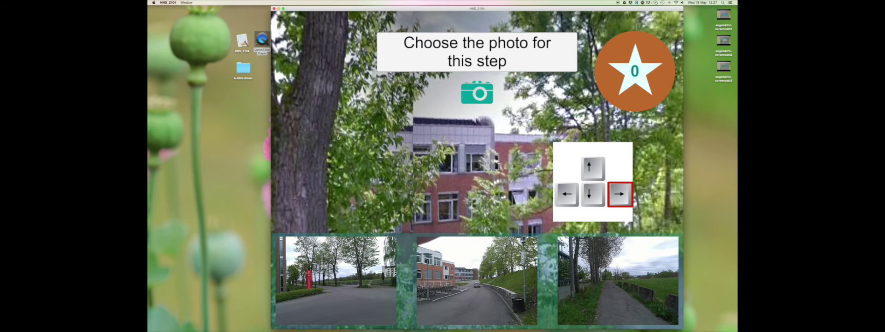
key(Up)
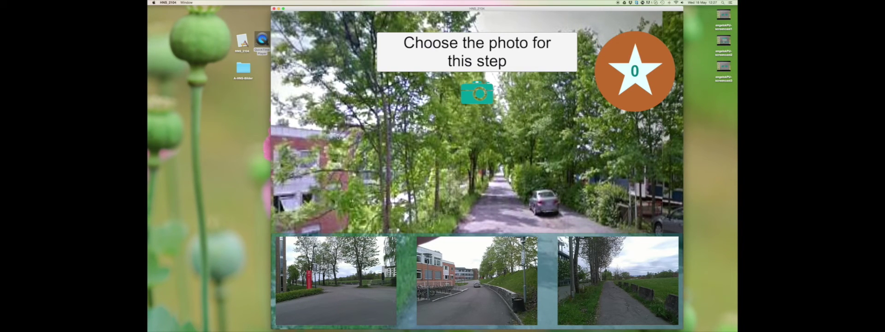
key(Right)
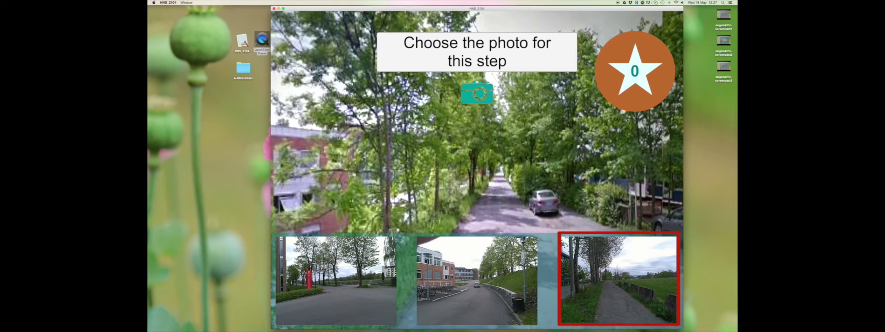
key(Return)
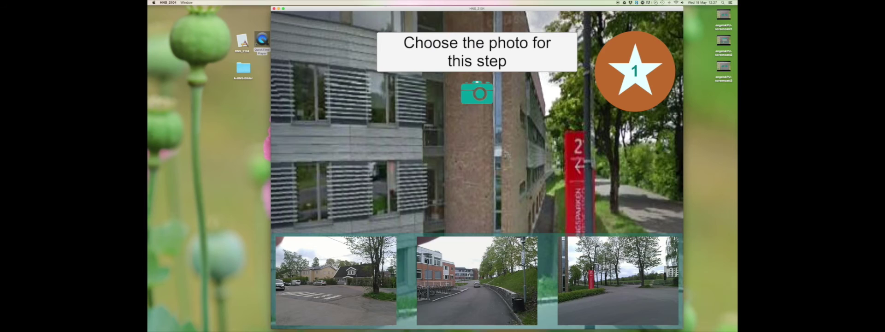
Look around the second route step, try the photo with the pedestrian crossing, and choose the one with the red sign instead
key(Right)
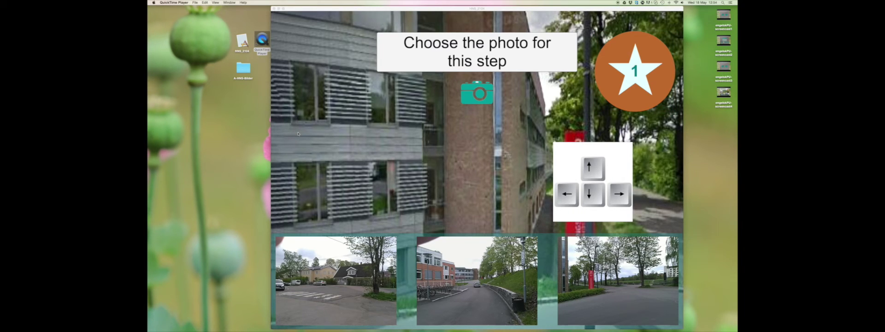
click(298, 132)
key(Left)
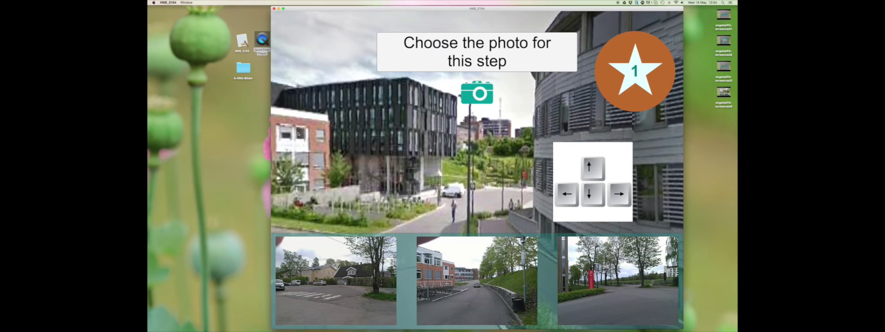
key(Right)
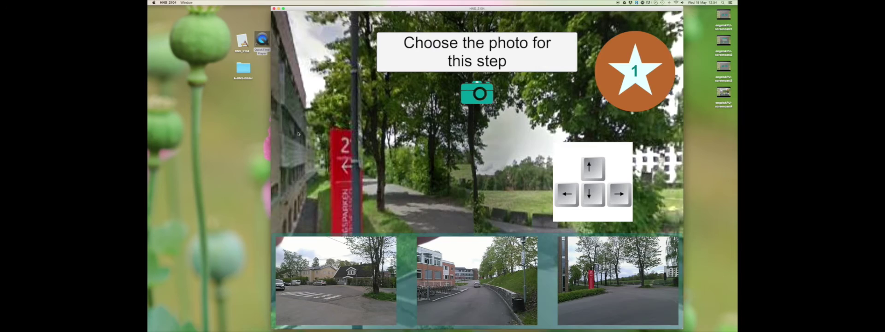
key(Left)
key(Down)
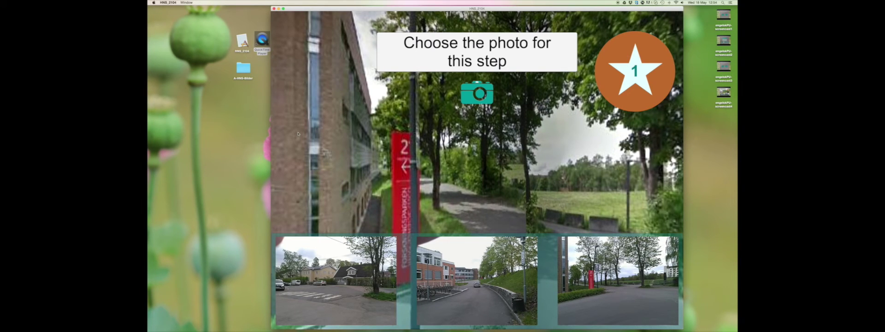
click(355, 282)
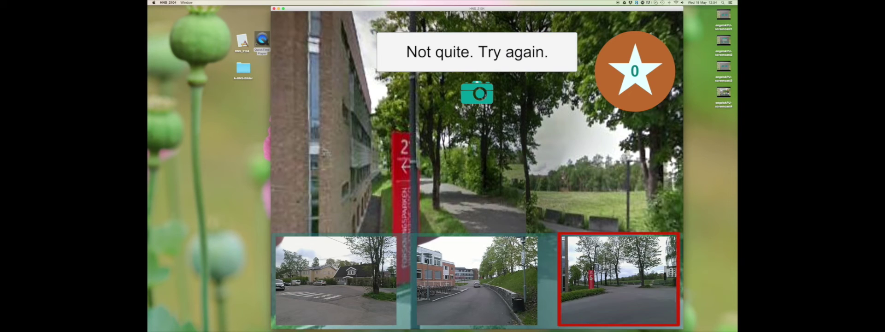
click(618, 279)
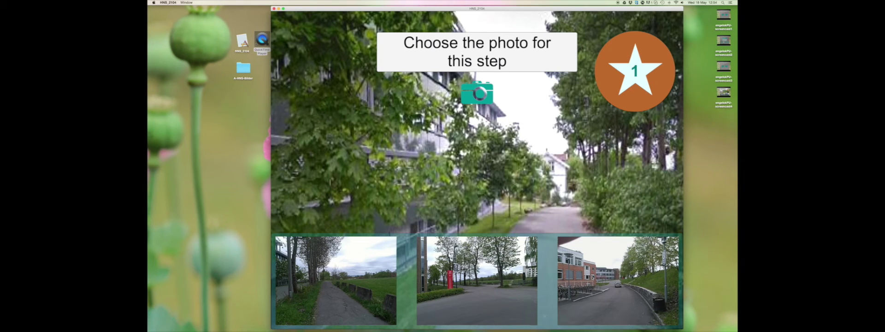
Look around the third route step and choose the photo of the narrow path between the trees and the grass field
key(Right)
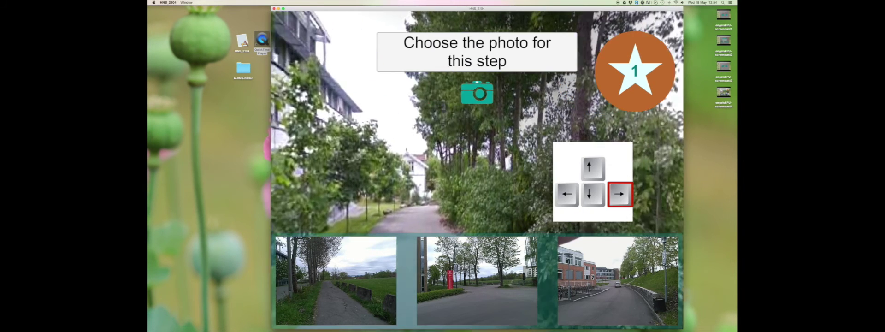
key(Left)
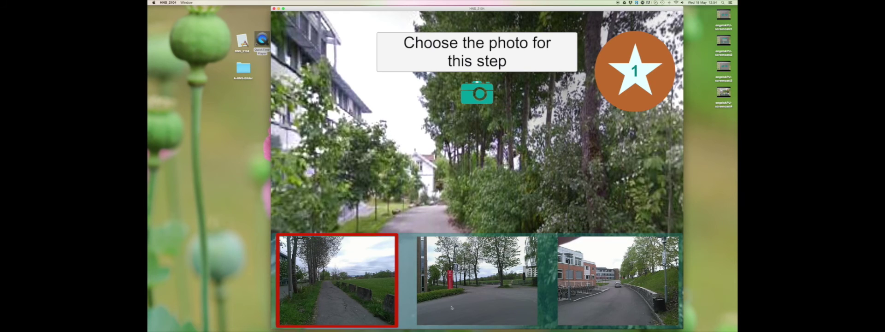
click(329, 289)
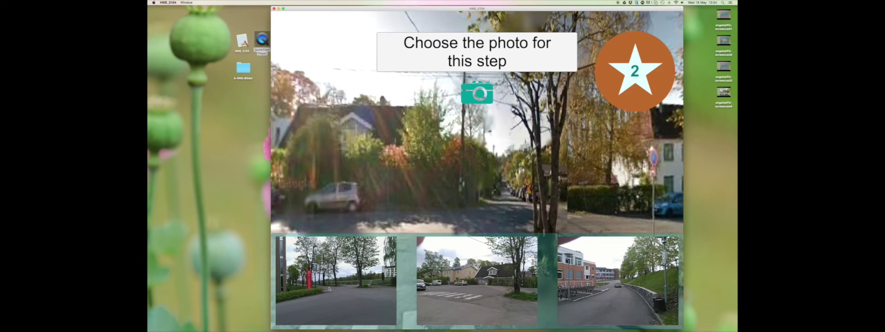
Look around and choose the pedestrian crossing photo for the fourth step and the photo with the apartment block for the fifth
key(Right)
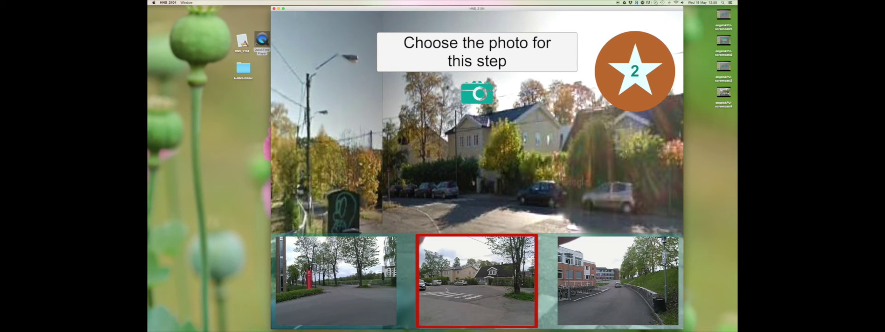
click(446, 290)
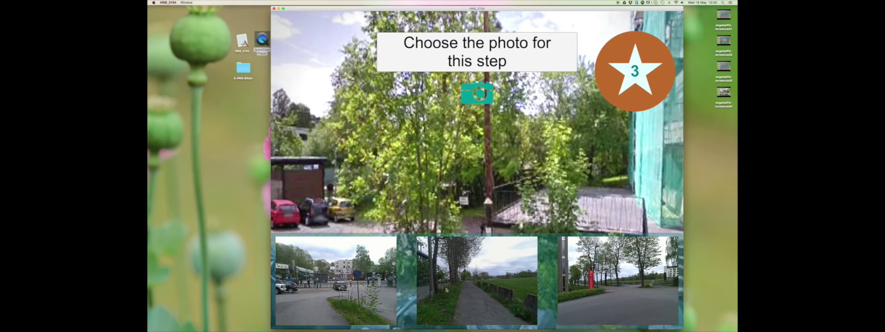
key(Left)
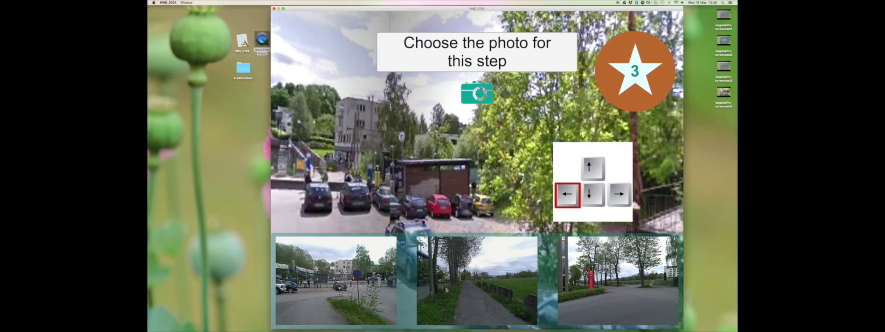
click(323, 305)
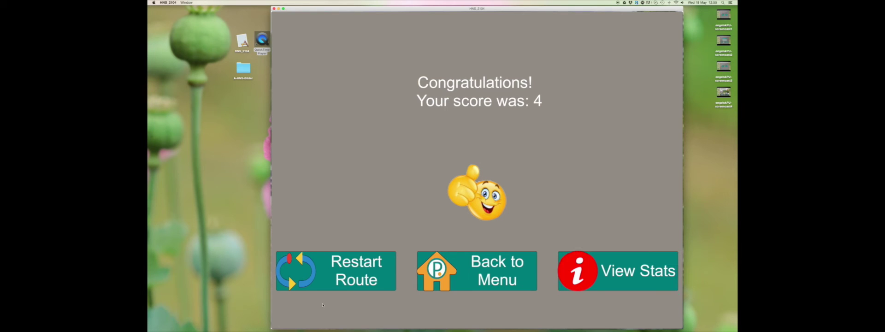
Go back to the menu, reopen the user area and start the School route in Heading mode
click(467, 282)
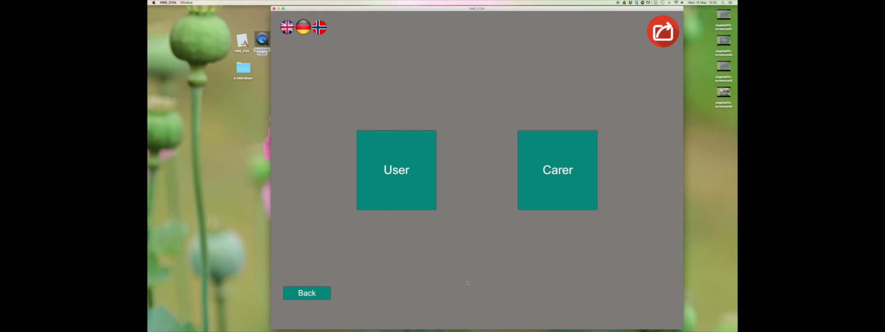
click(410, 201)
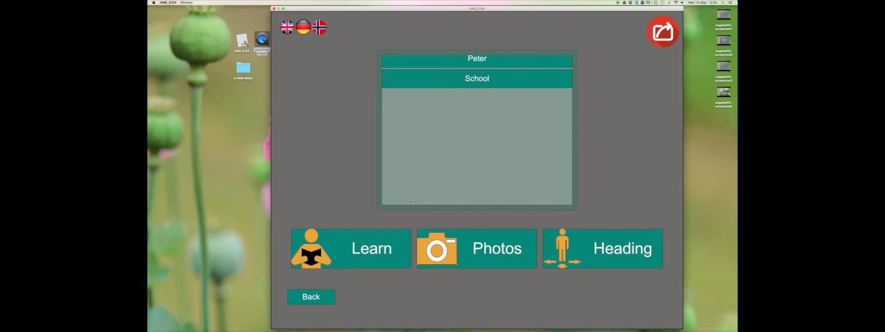
click(461, 91)
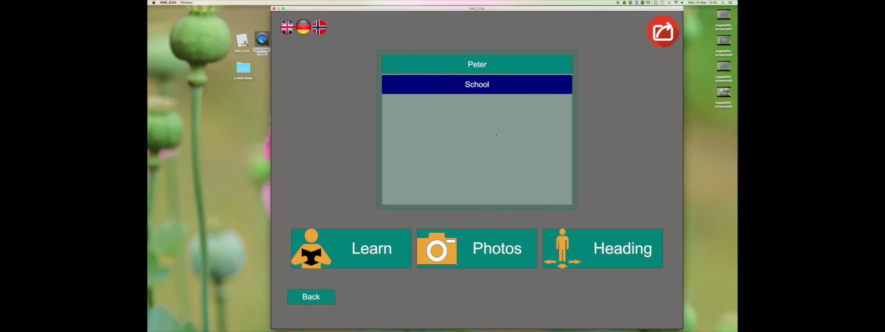
click(585, 233)
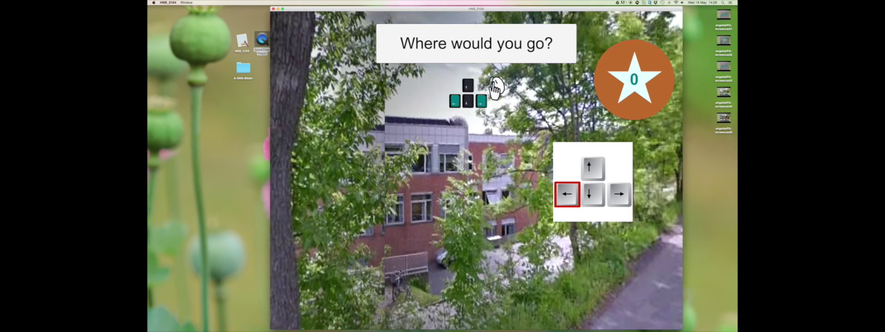
Turn toward and choose the tree-lined road at the first stop and the path toward the grass field at the second
key(Right)
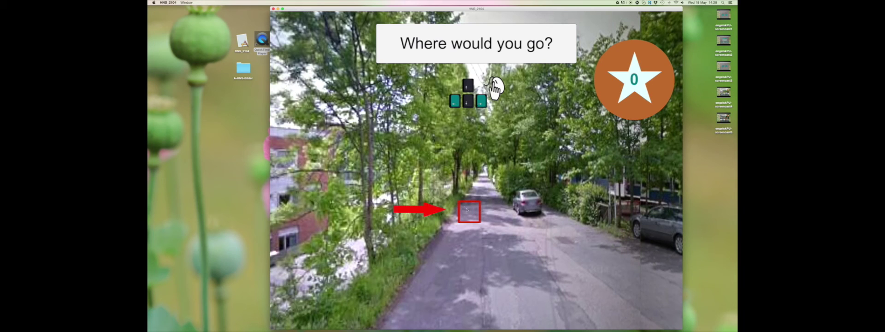
click(469, 210)
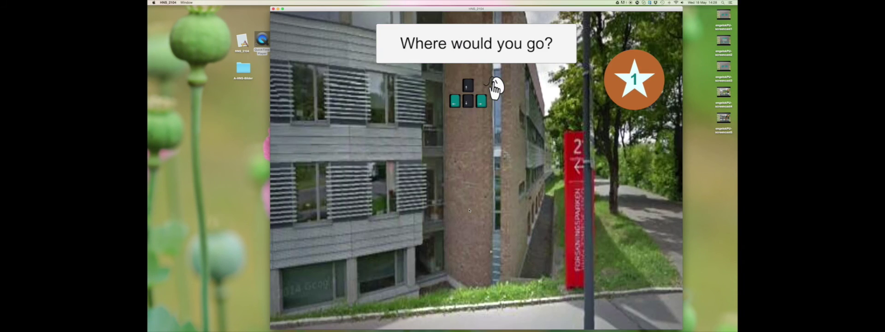
key(Right)
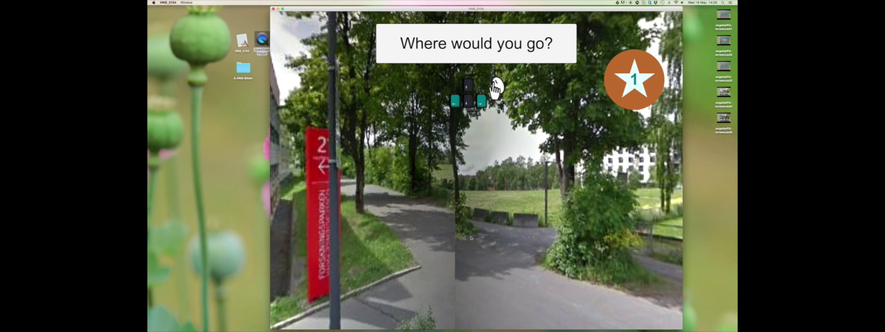
click(471, 247)
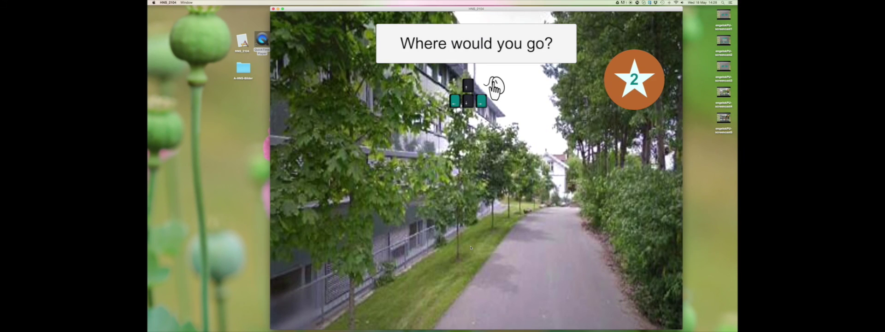
At the third stop, try the straight path beside the grass field, and choose the path between the building and the dense trees instead
key(Right)
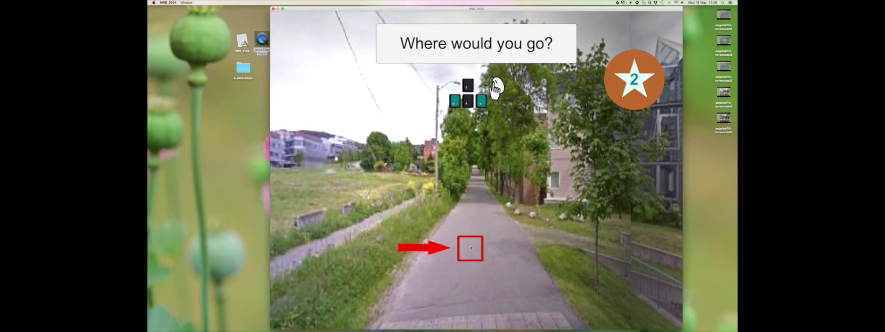
key(Up)
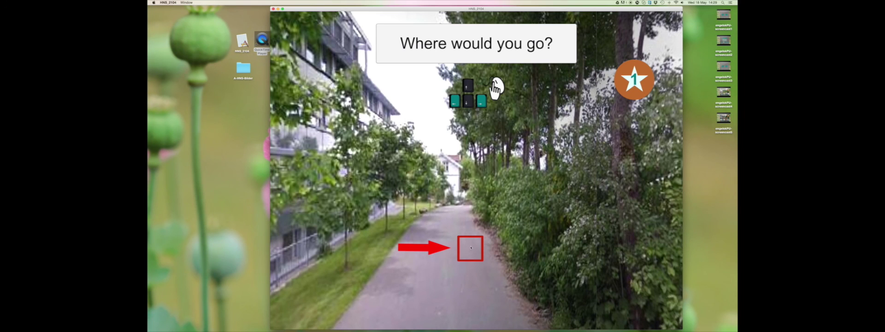
click(471, 247)
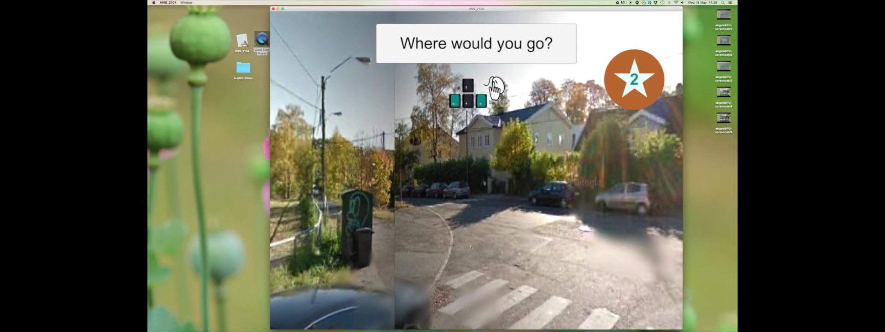
Choose the headings at the pedestrian crossing stop and the parked cars stop to finish the route, and view its statistics
click(470, 245)
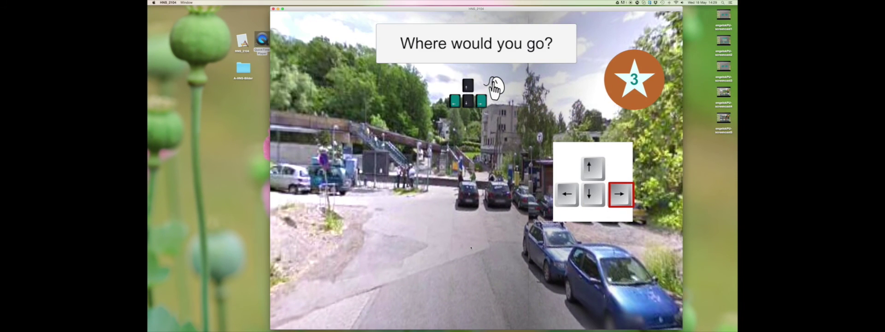
click(470, 248)
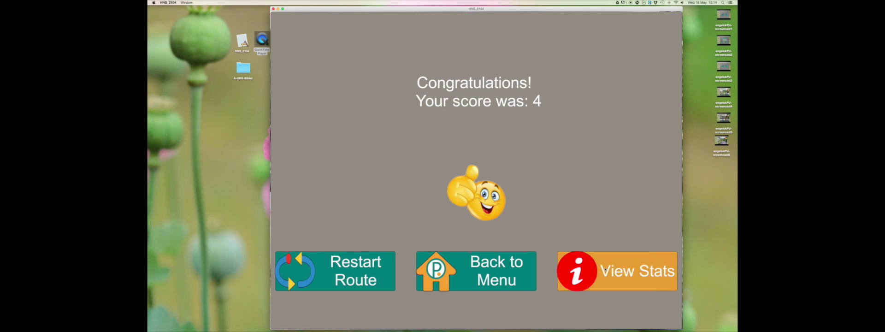
click(605, 269)
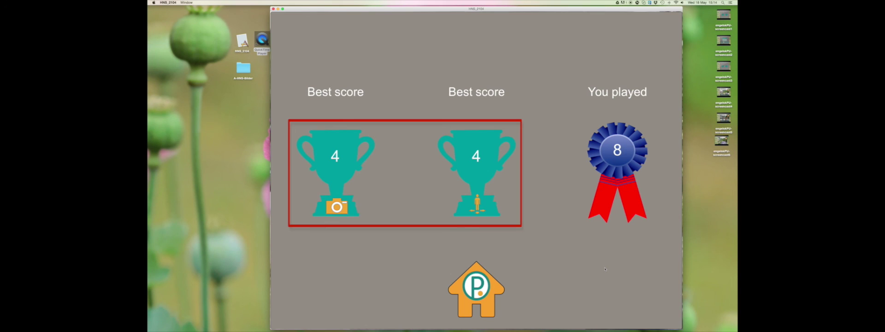